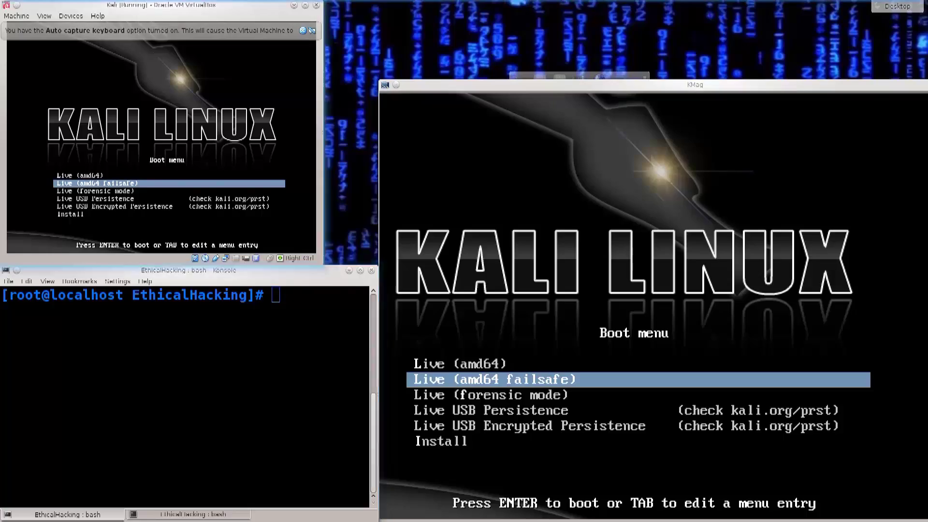
Reposition the VM window and highlight Install in the Kali boot menu.
left_click_drag(160, 6, 203, 30)
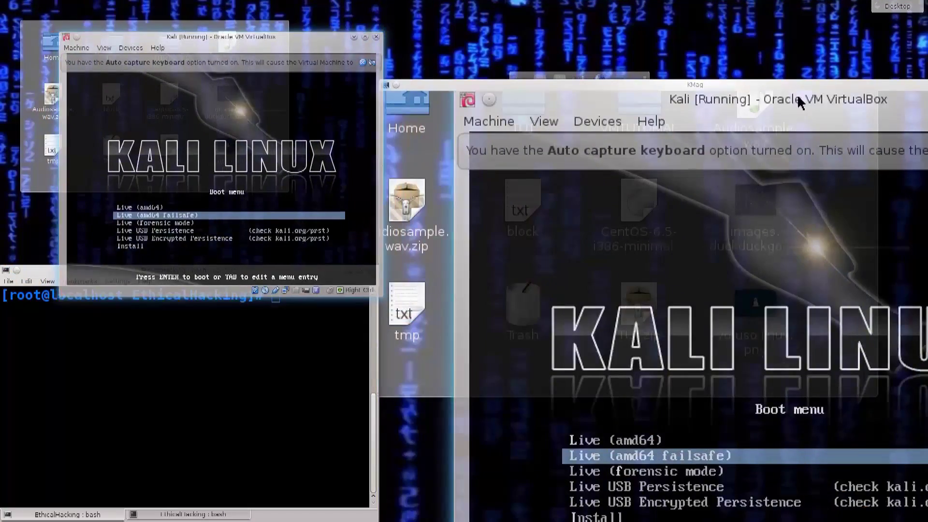
mouse_move(203, 30)
left_mouse_down()
mouse_move(213, 33)
mouse_move(159, 5)
left_mouse_up()
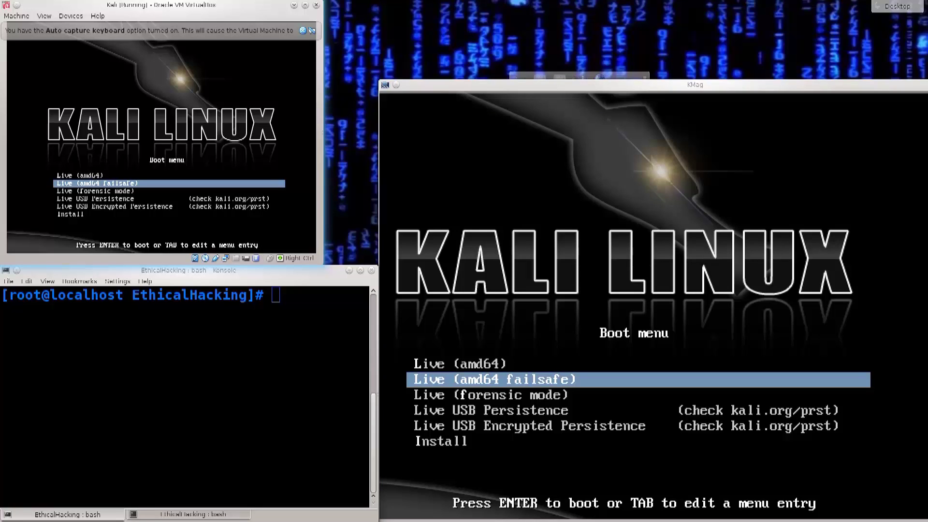
key("Down")
key("Down")
key("Down")
key("Down")
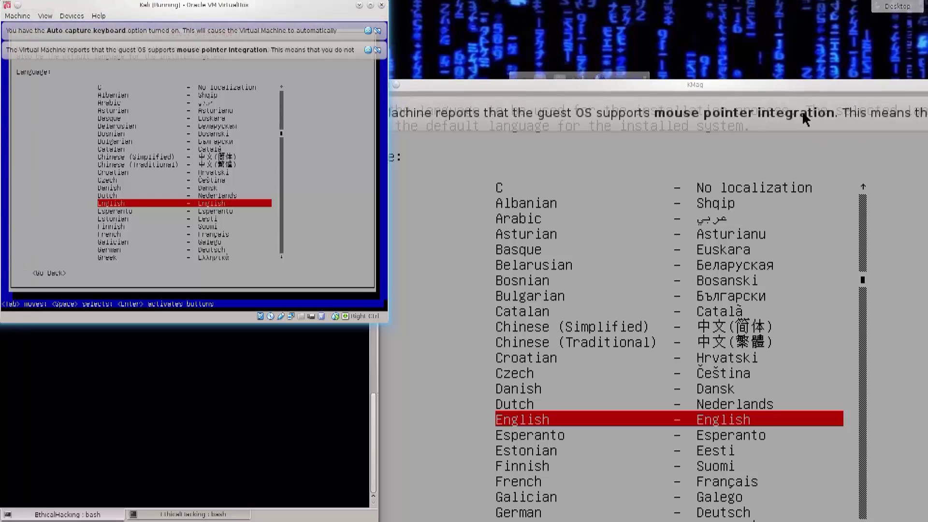
Dismiss the mouse integration banner and highlight English in the installer language list.
left_click(221, 53)
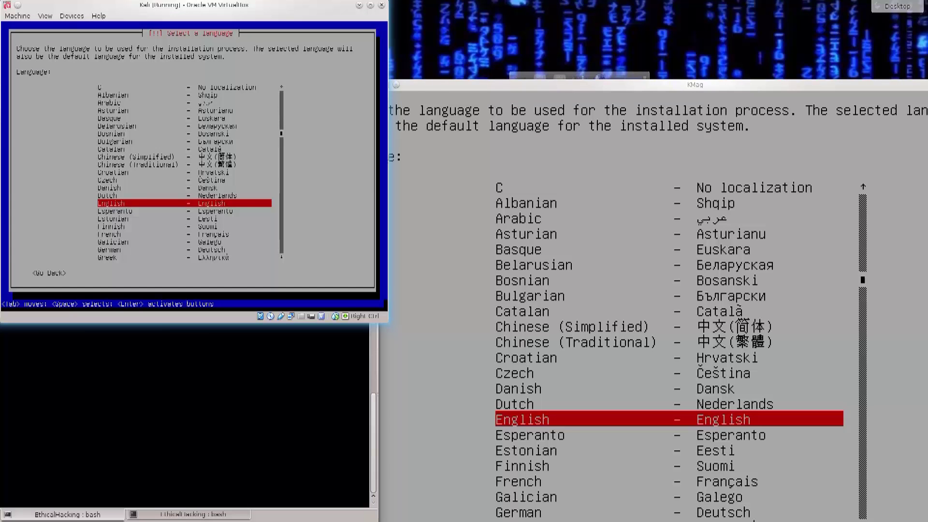
key("Up")
key("Up")
key("Up")
key("Up")
key("Up")
key("Up")
key("Up")
key("Up")
key("Up")
key("Up")
key("Up")
key("Up")
key("Up")
key("Up")
key("Up")
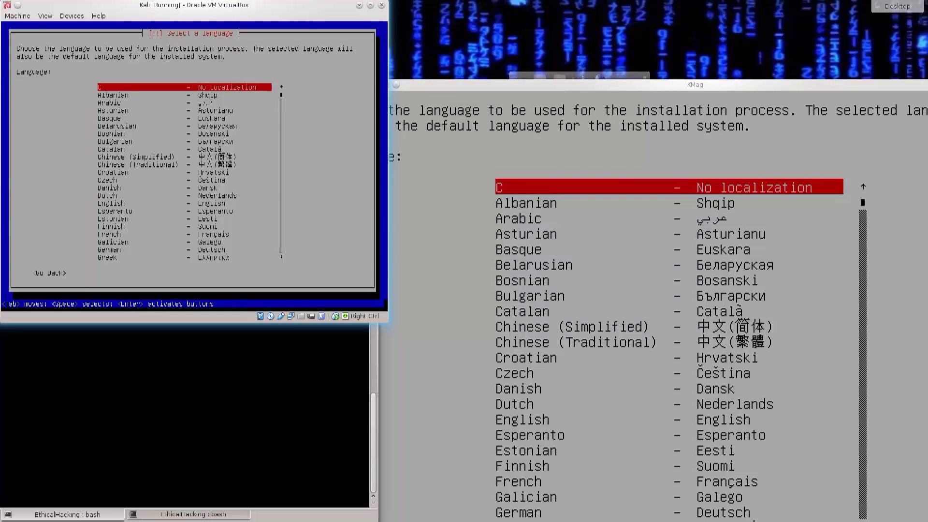
key("Down")
key("Down")
key("Down")
key("Down")
key("Down")
key("Down")
key("Down")
key("Down")
key("Down")
key("Down")
key("Down")
key("Down")
key("Down")
key("Down")
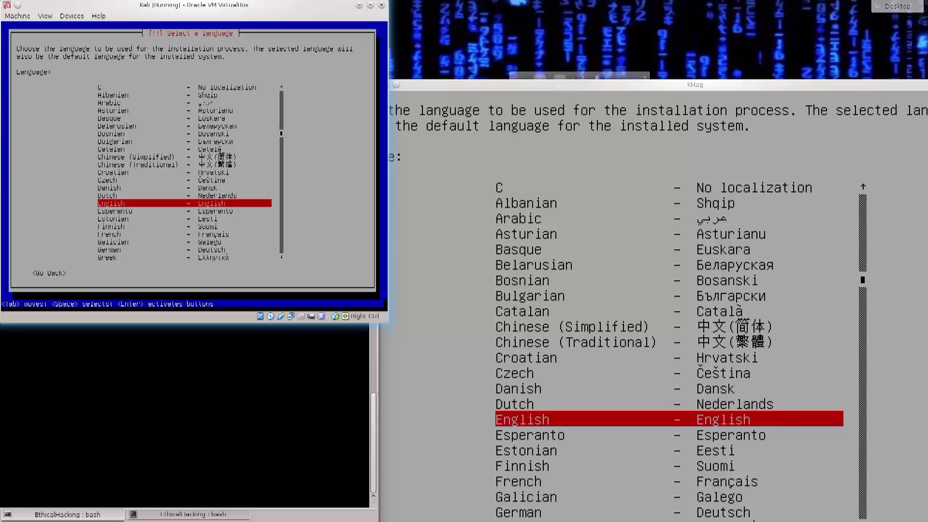
Confirm English as the language and United Kingdom as the location.
key("Return")
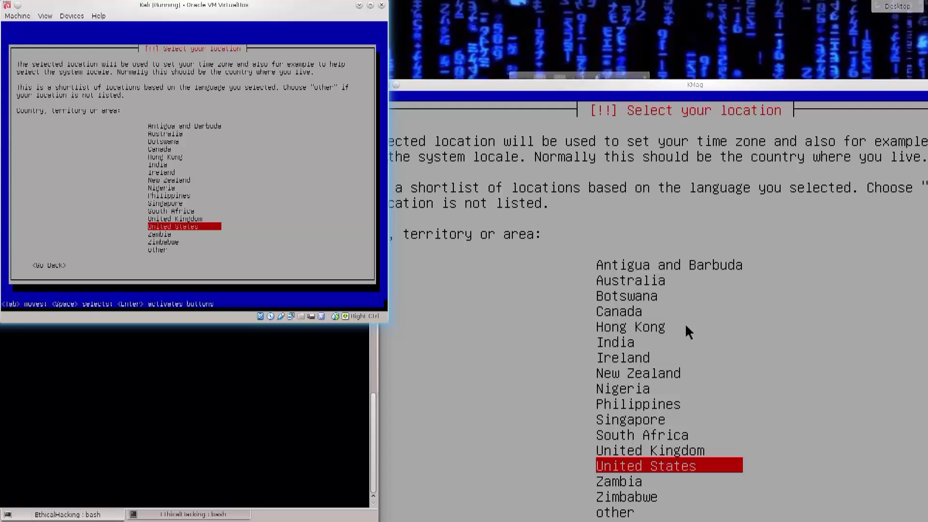
key("Up")
key("Return")
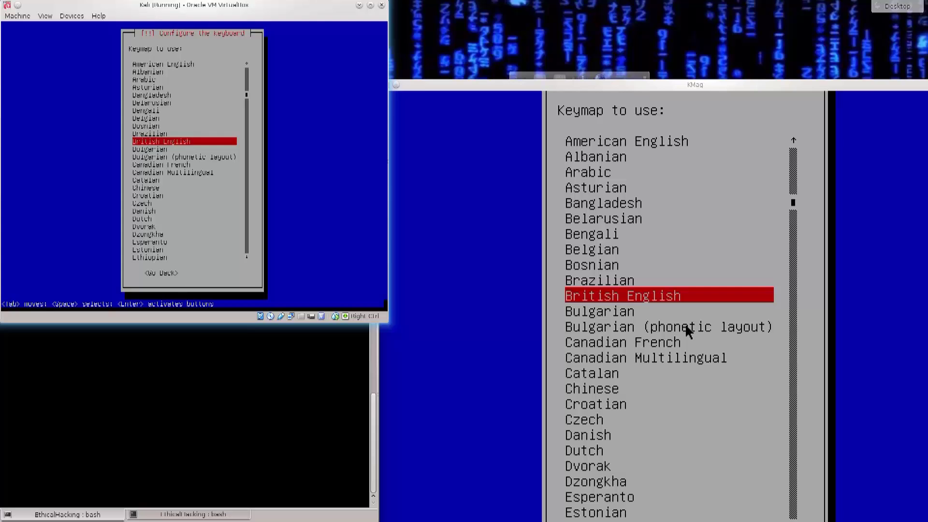
Accept the British English keymap and wait for hardware detection to reach the hostname prompt.
key("Return")
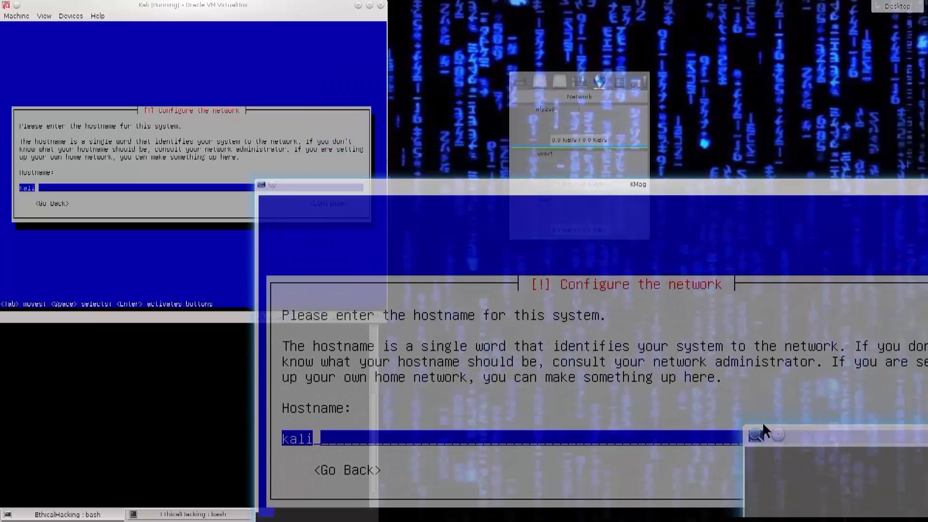
Move the network monitor aside and leave the hostname as 'kali'.
left_click_drag(763, 428, 687, 515)
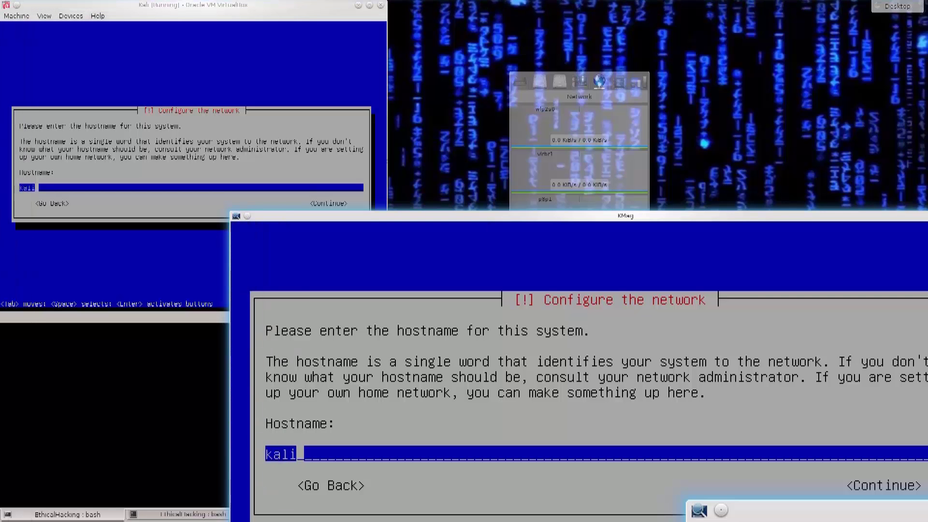
key("alt+Tab")
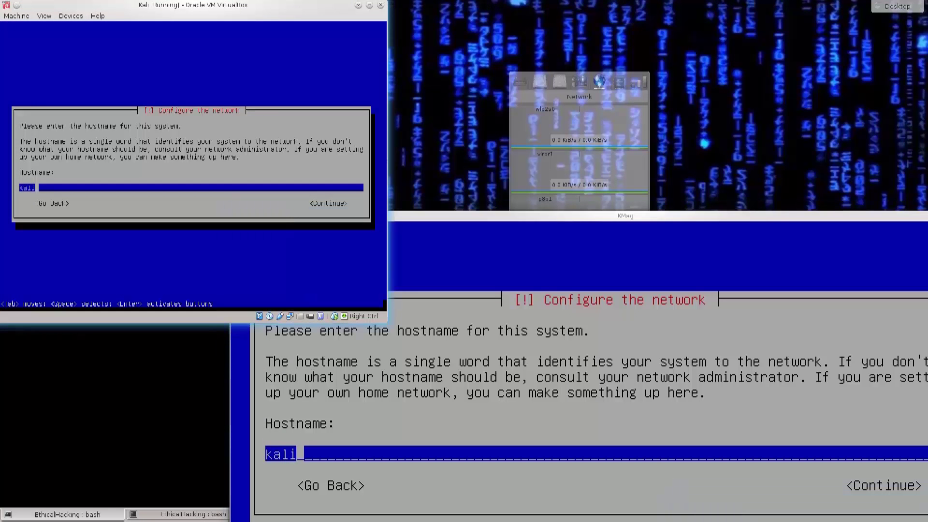
key("Tab")
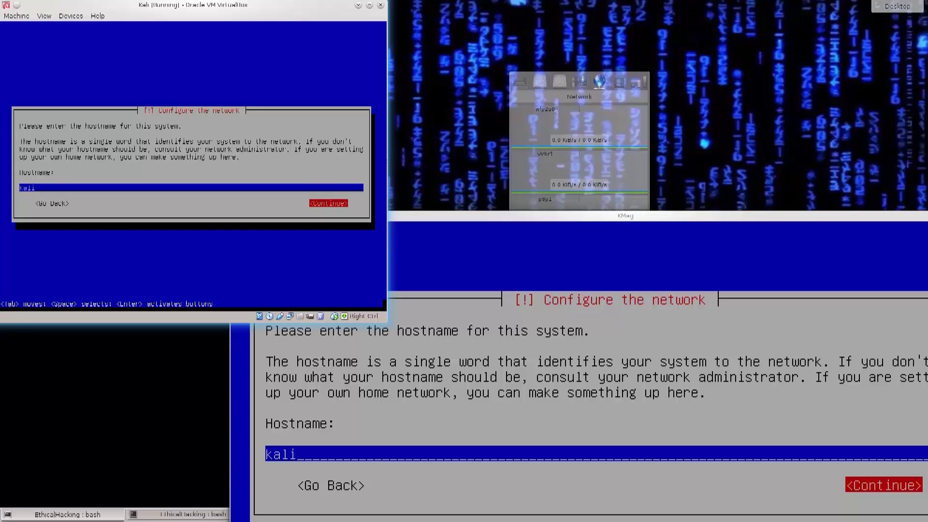
key("Left")
key("Right")
Accept hostname 'kali' and leave the domain name blank.
key("Return")
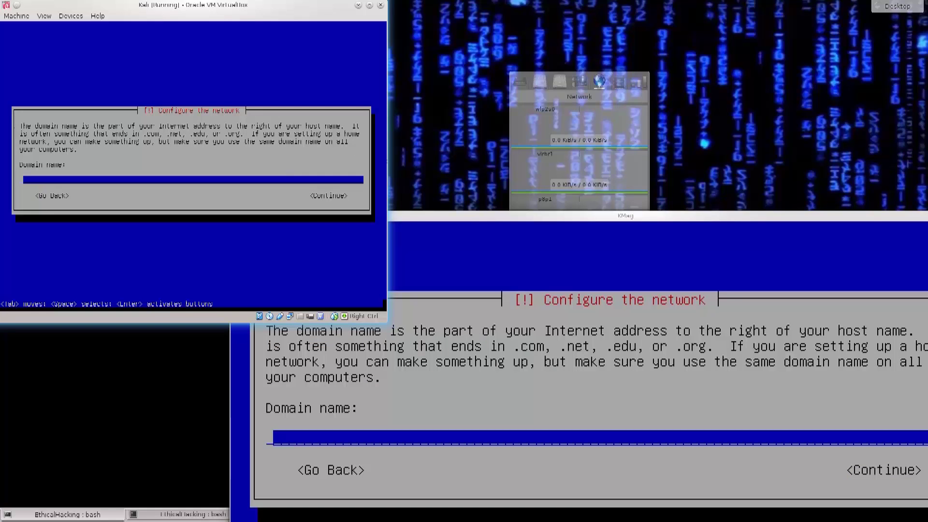
key("Tab")
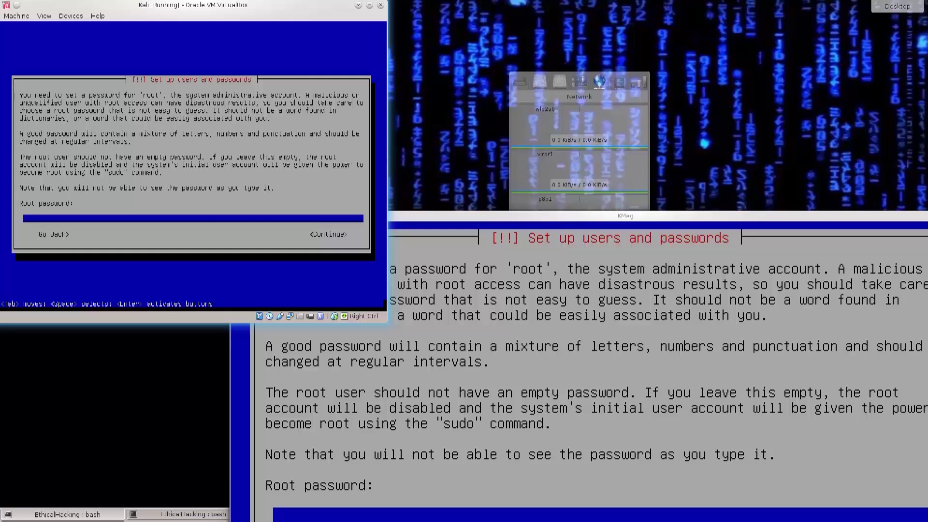
type("toor")
key("Tab")
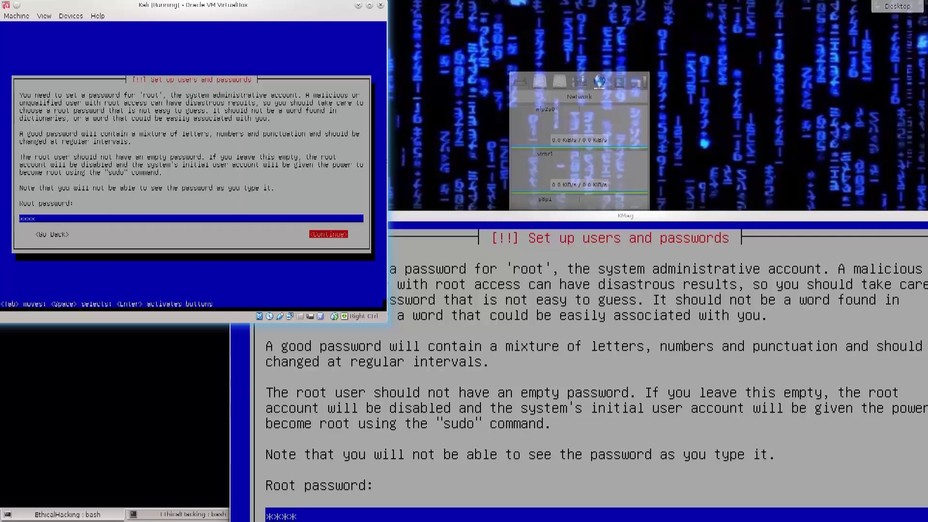
key("Return")
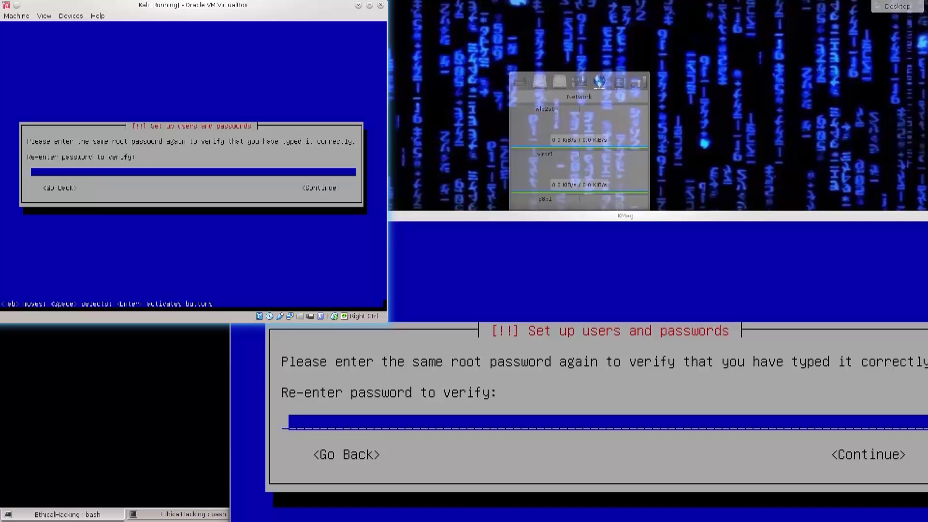
type("toor")
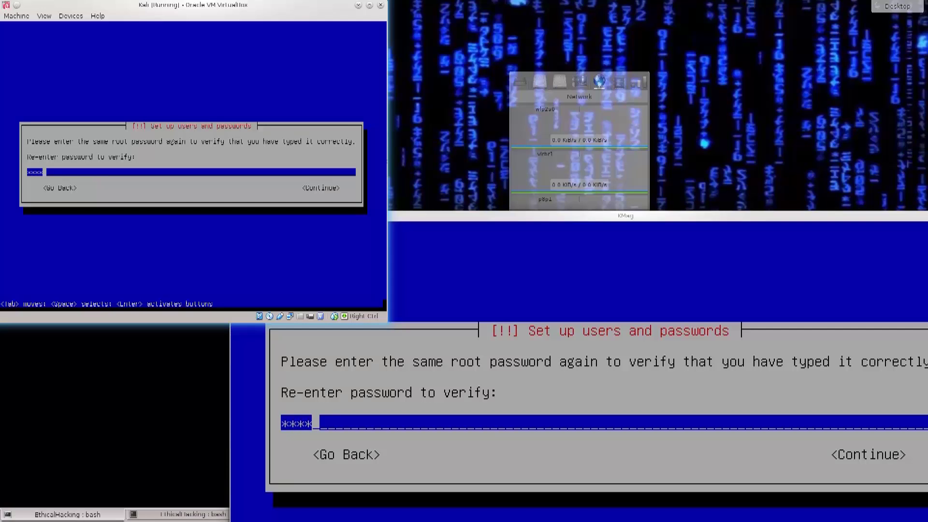
key("Tab")
Confirm the matching root password and wait for the partitioning method screen.
key("Return")
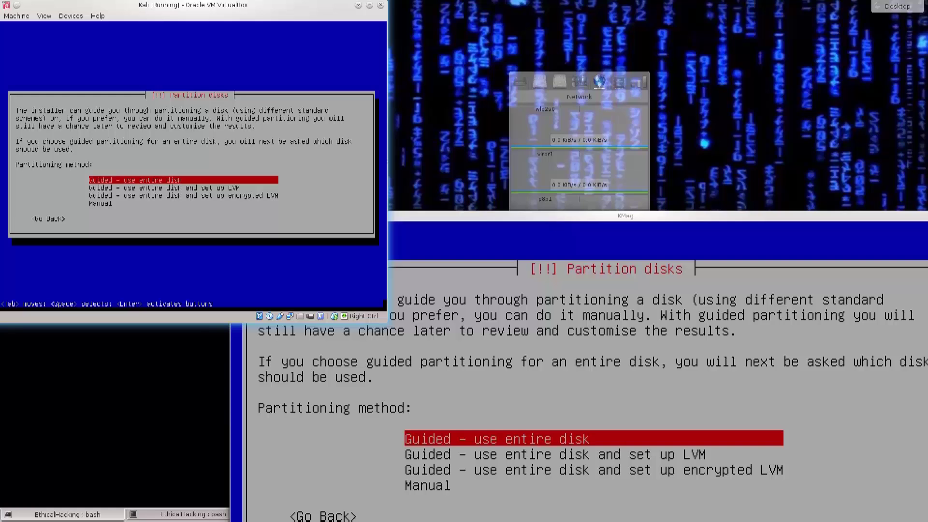
Select 'Guided - use entire disk' as the partitioning method.
key("Return")
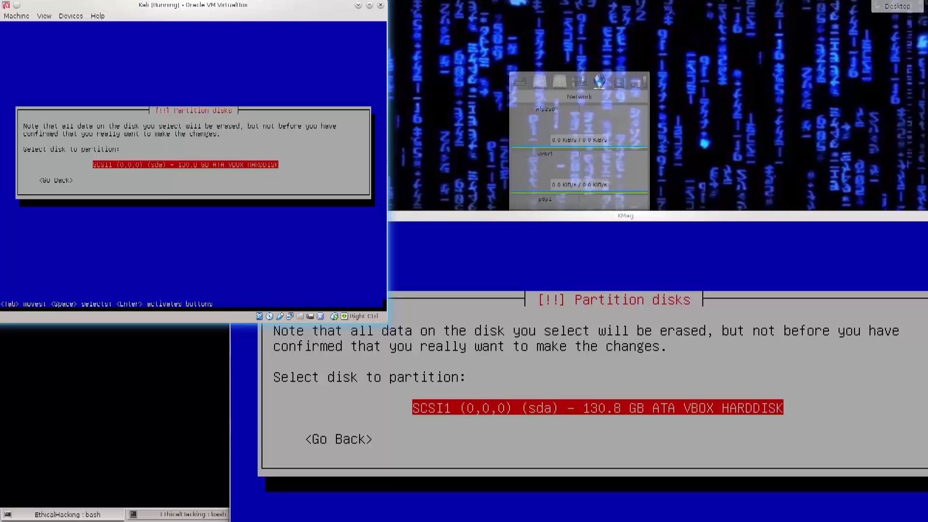
key("Return")
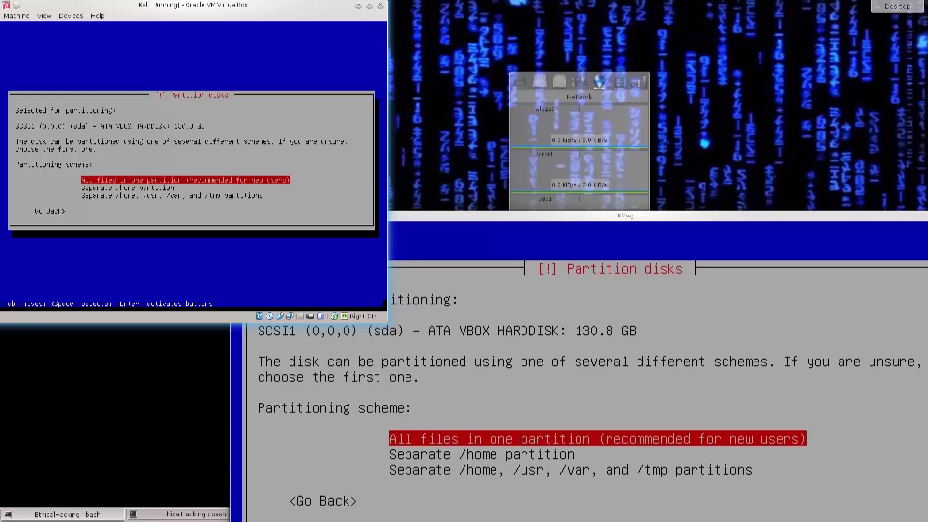
key("Down")
key("Down")
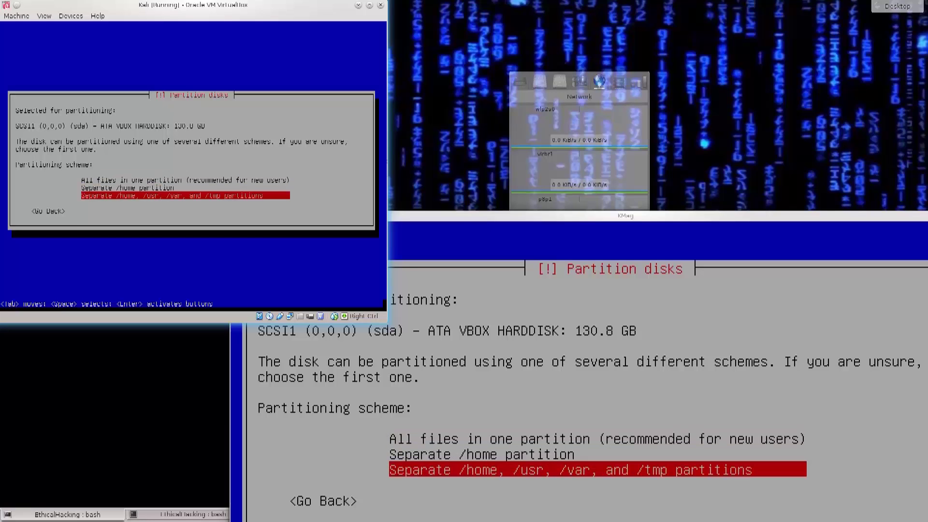
key("Up")
key("Up")
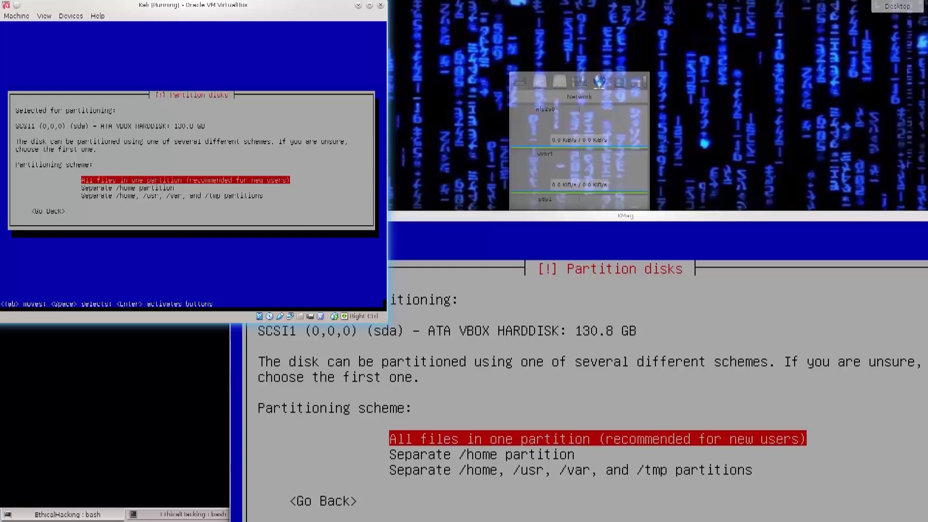
Choose 'All files in one partition' and review the 126.5 GB ext4 root and 4.3 GB swap.
key("Return")
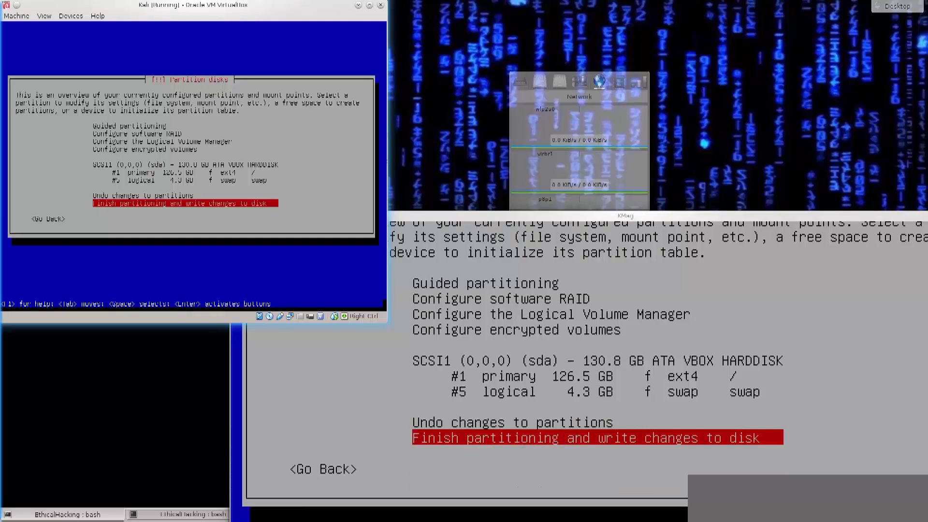
key("Up")
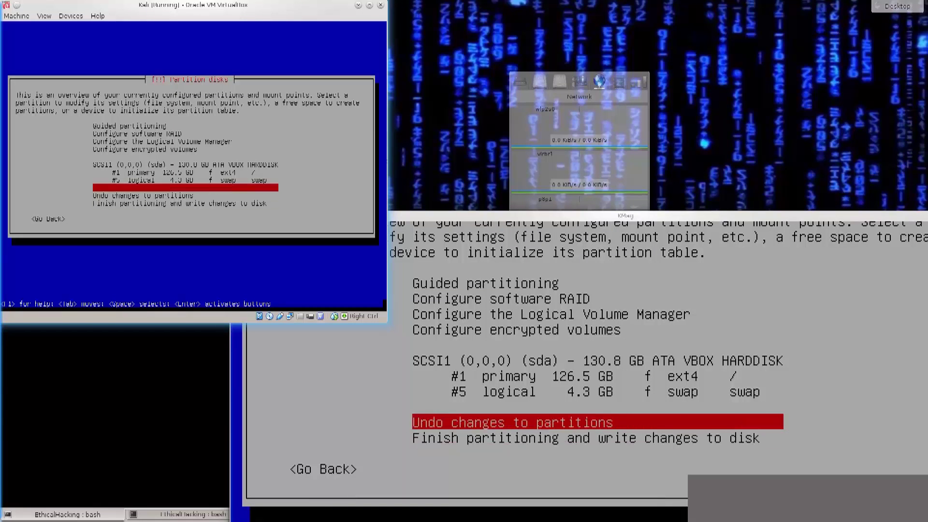
key("Up")
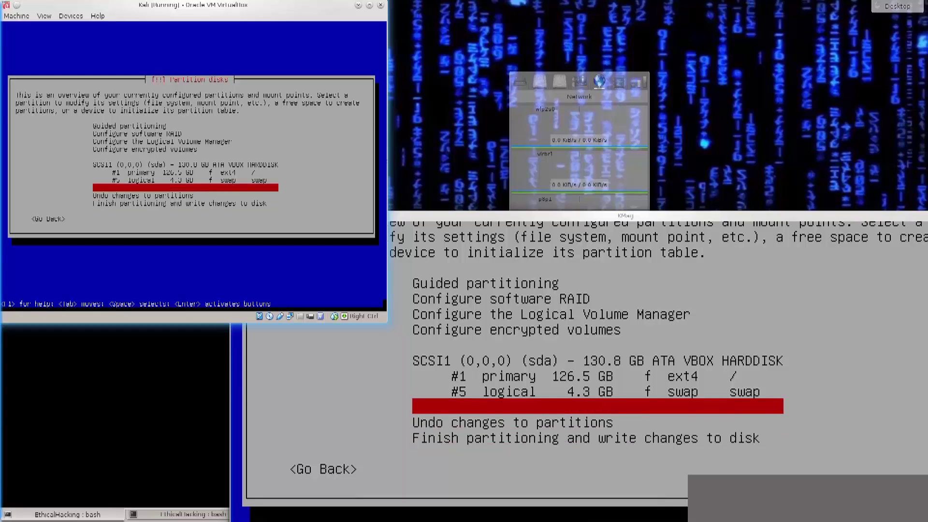
key("Up")
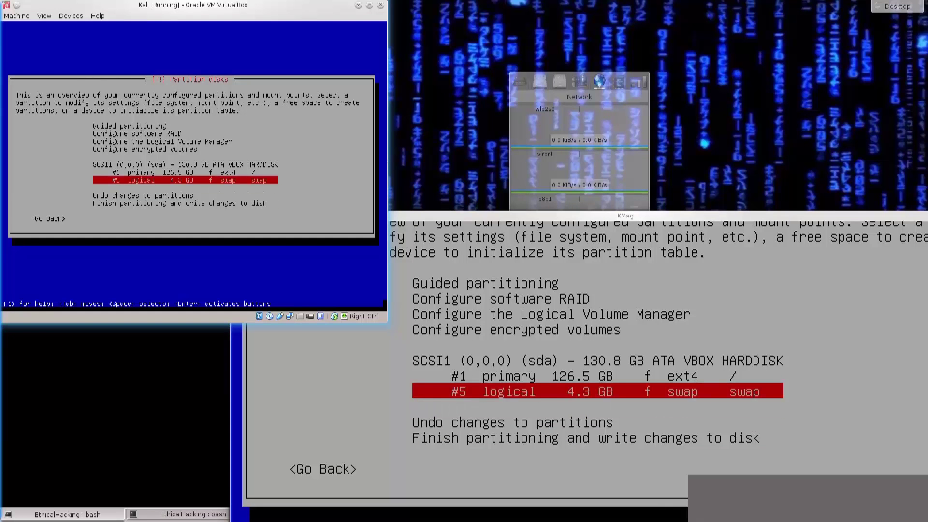
key("Up")
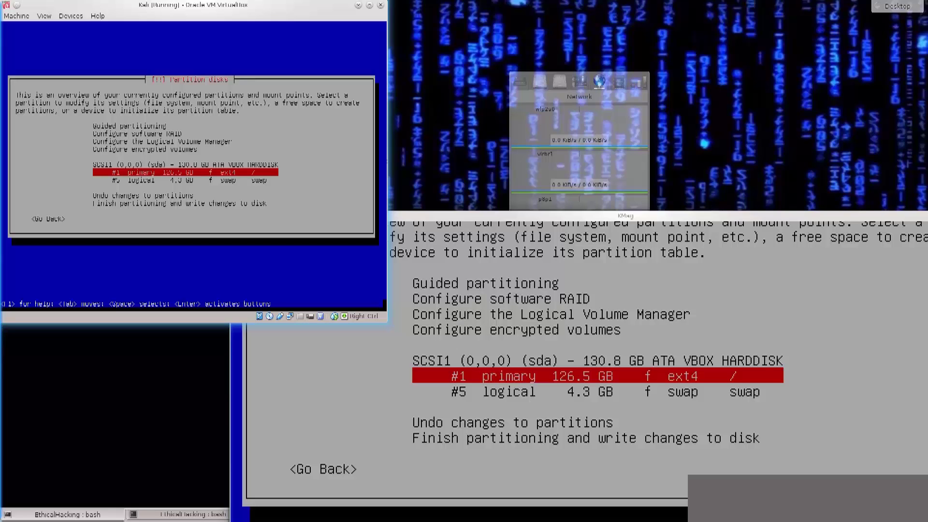
key("Down")
key("Up")
key("Down")
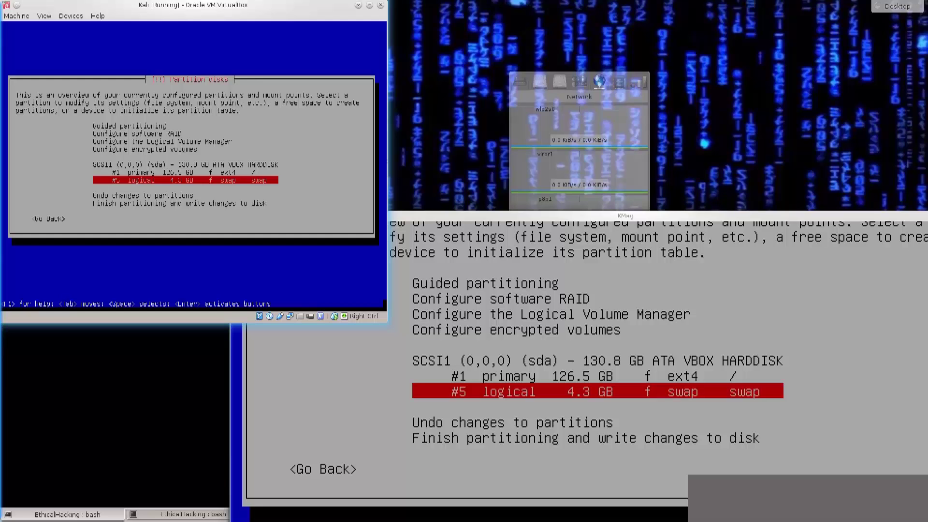
key("Up")
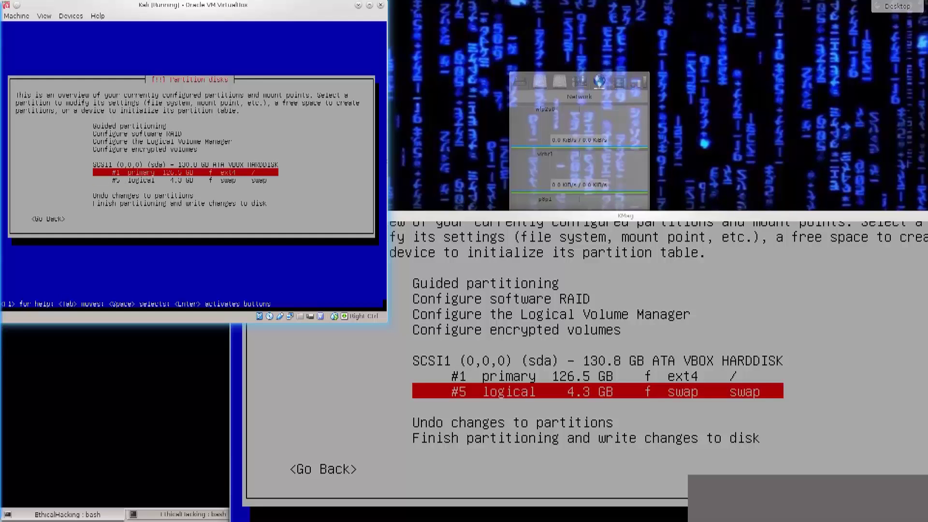
key("Up")
key("Up")
key("Down")
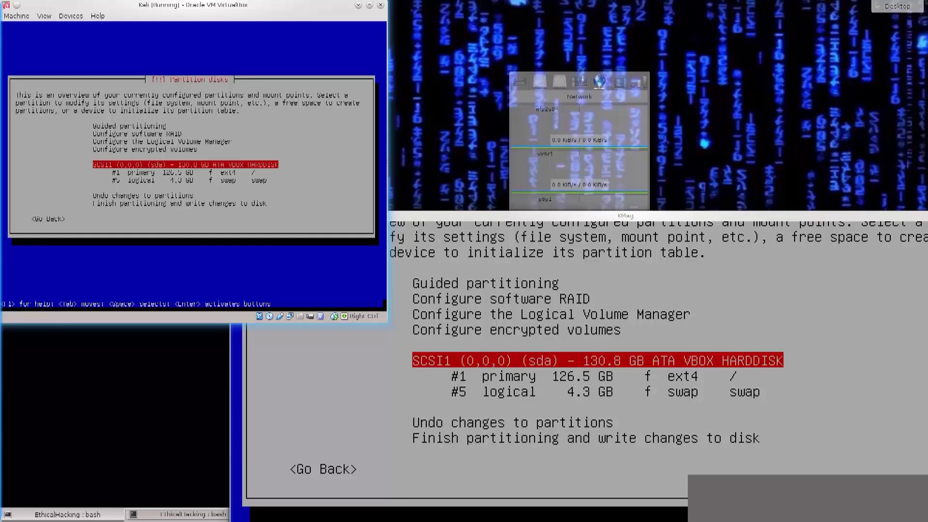
key("Up")
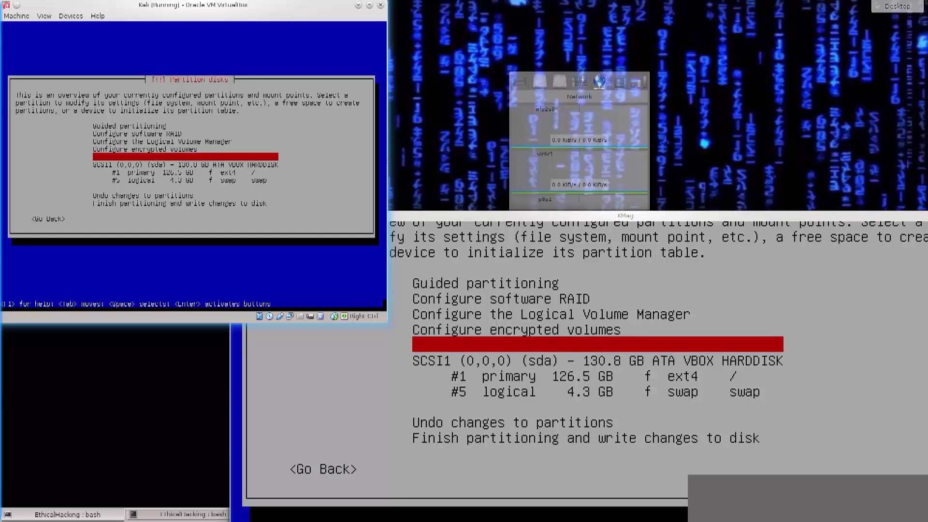
key("Up")
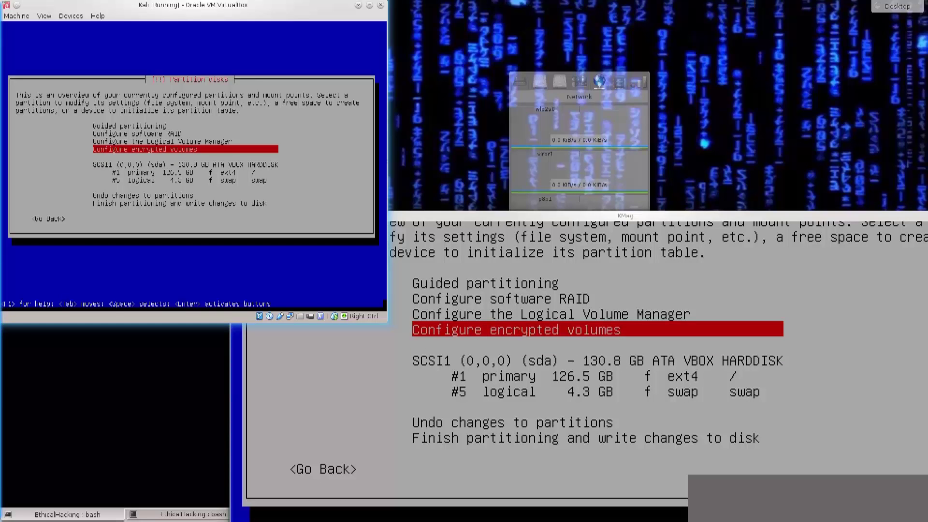
key("Up")
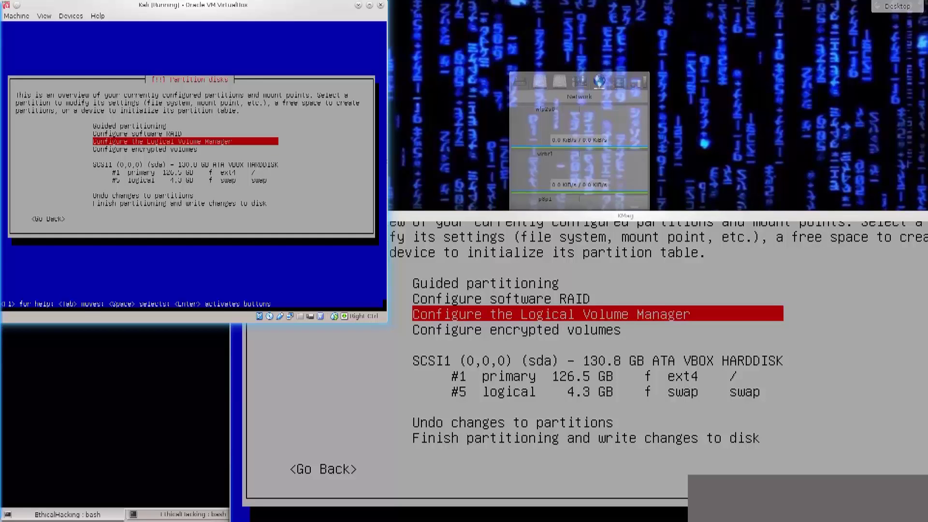
key("Up")
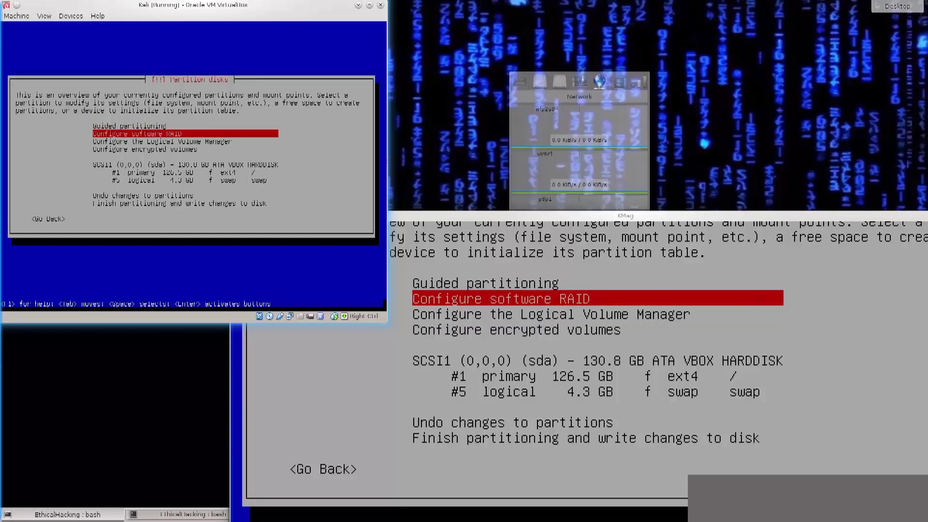
key("Up")
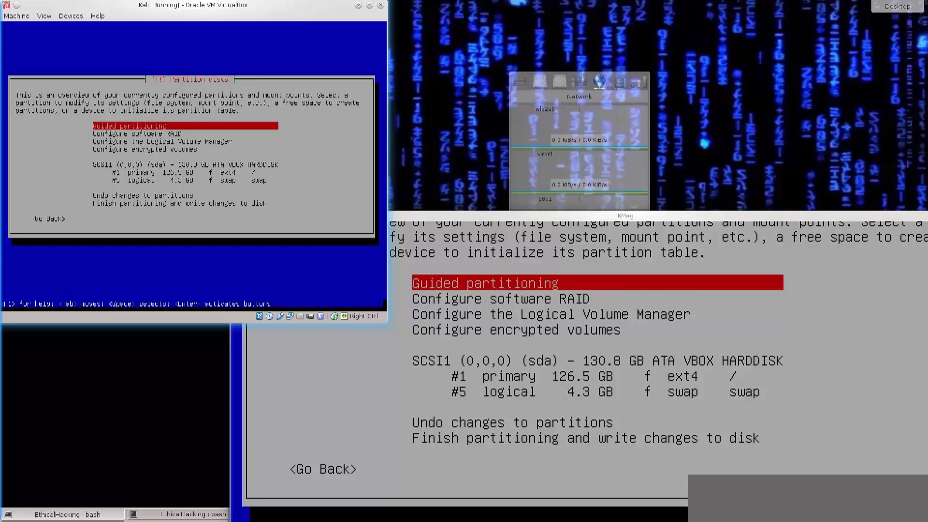
key("Down")
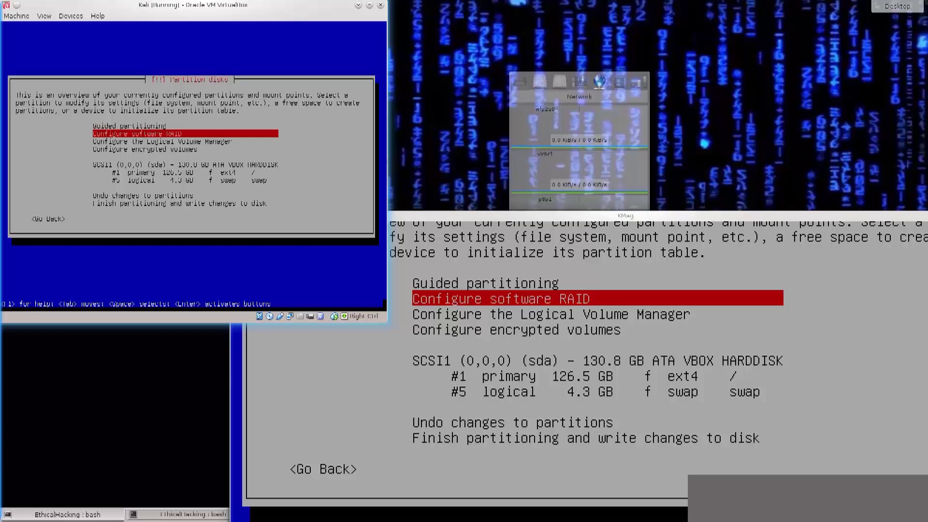
key("Down")
key("Down")
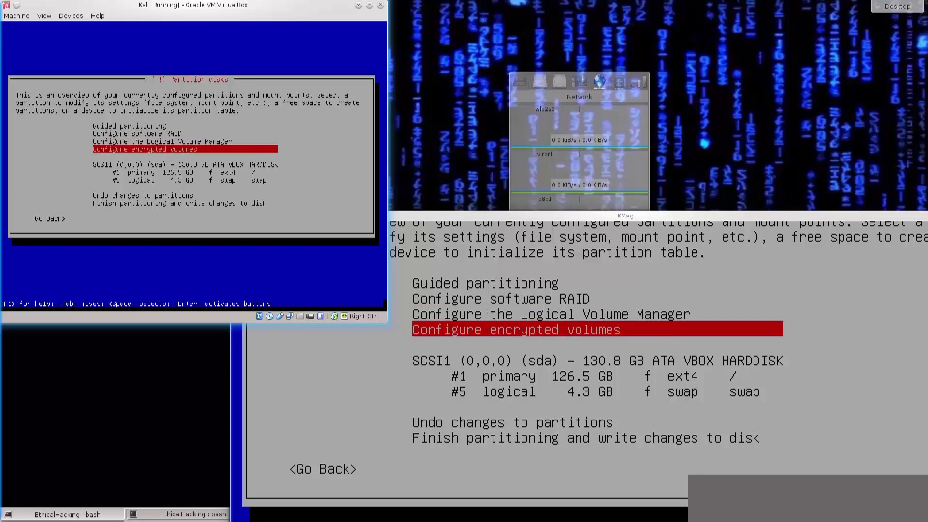
key("Up")
key("Up")
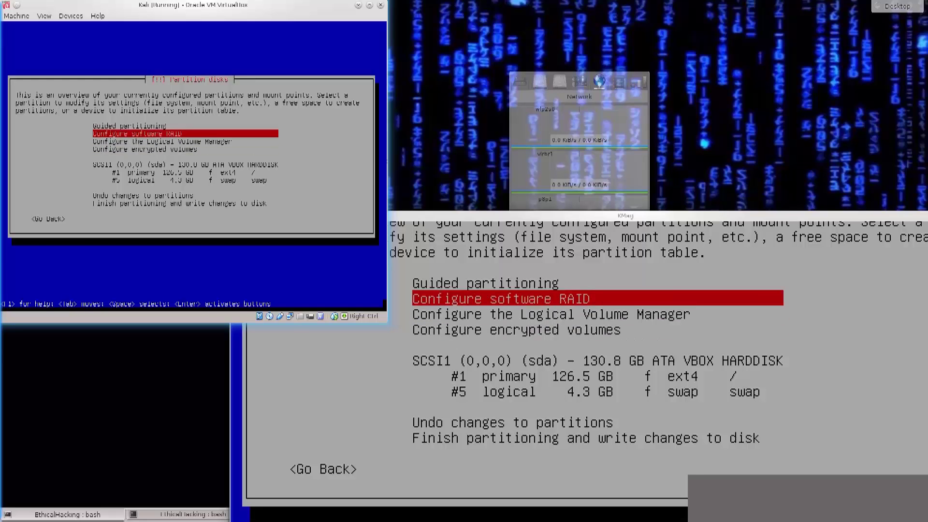
key("Down")
key("Down")
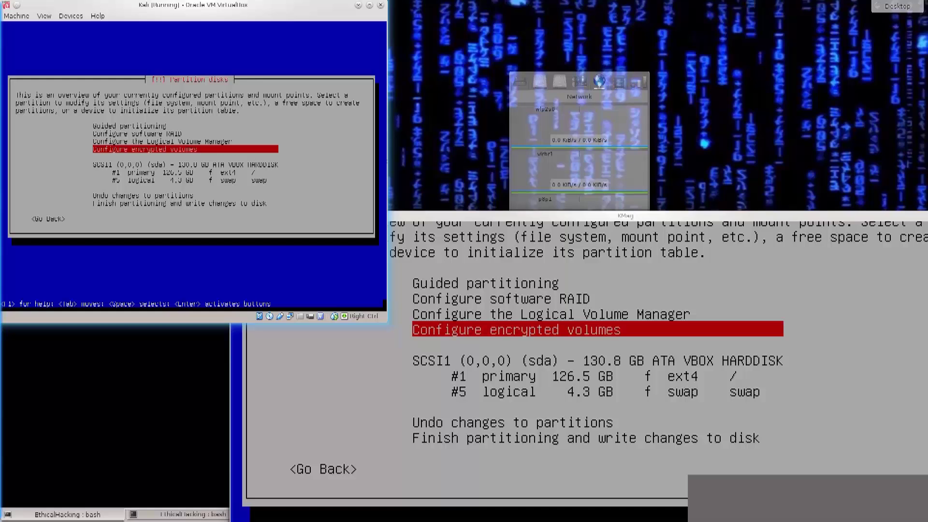
key("Down")
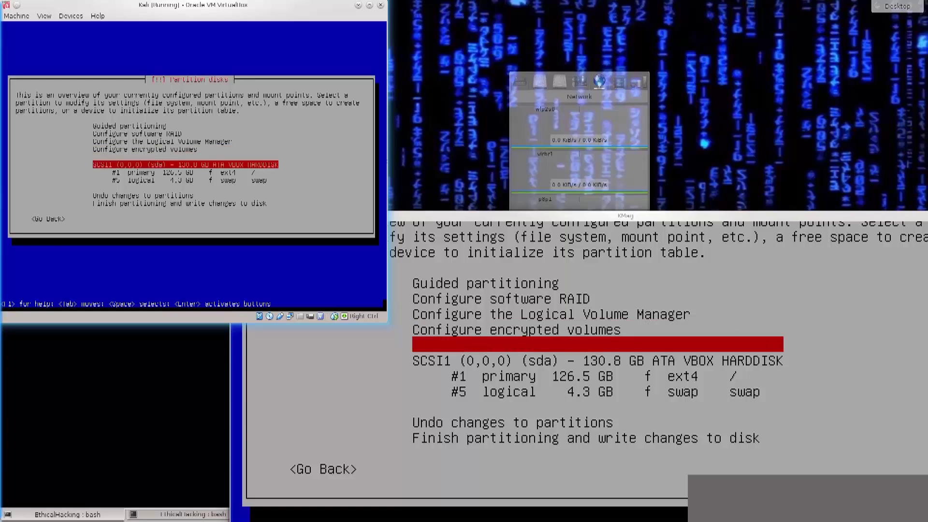
key("Down")
key("Down")
key("Down")
key("Down")
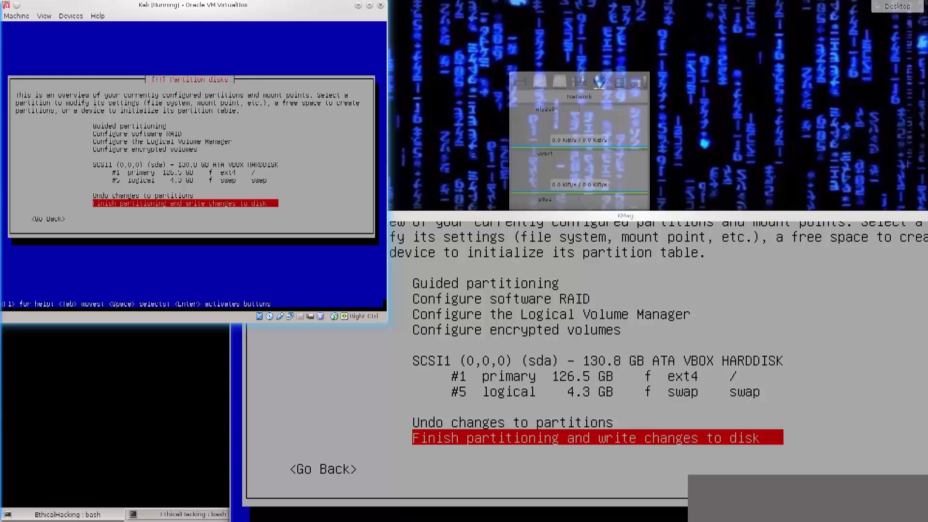
Finish partitioning and approve writing the changes to disk.
key("Return")
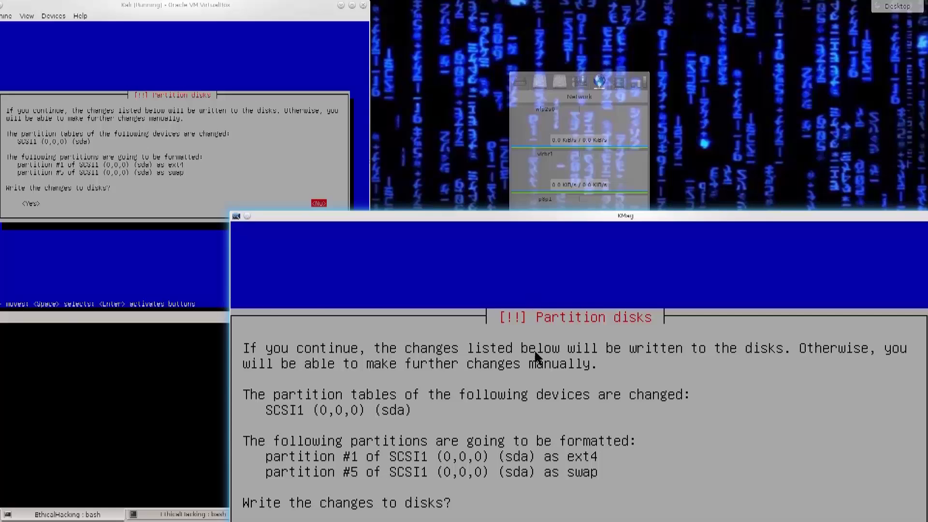
key("alt+Tab")
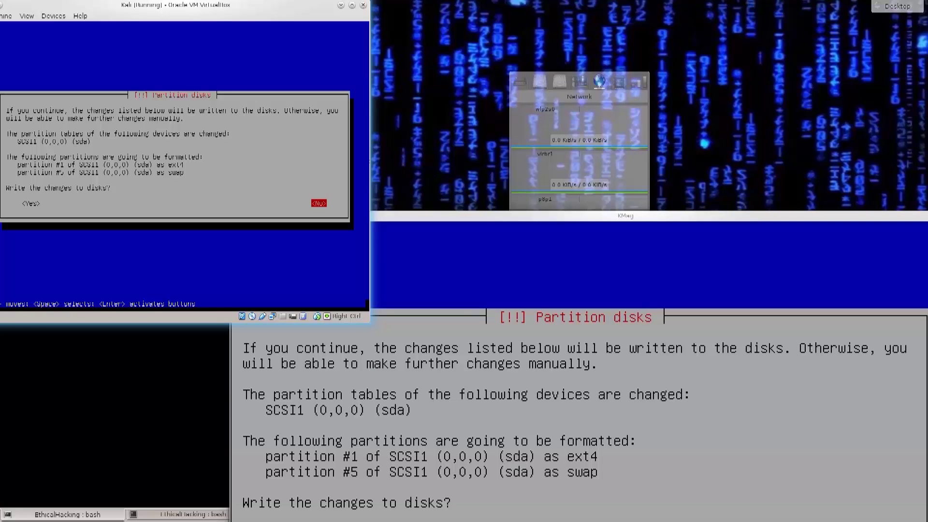
key("Tab")
Confirm writing the partition changes to disk so formatting of the ext4 root file system begins.
key("Return")
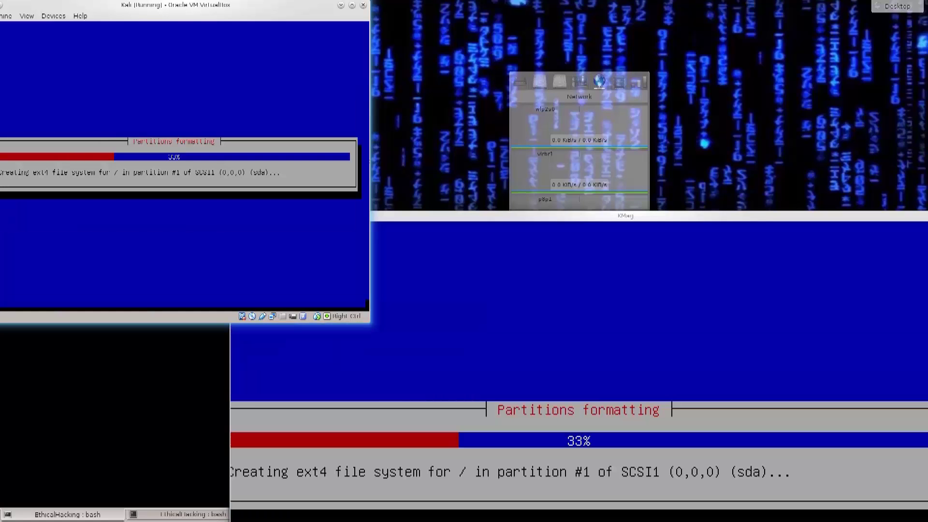